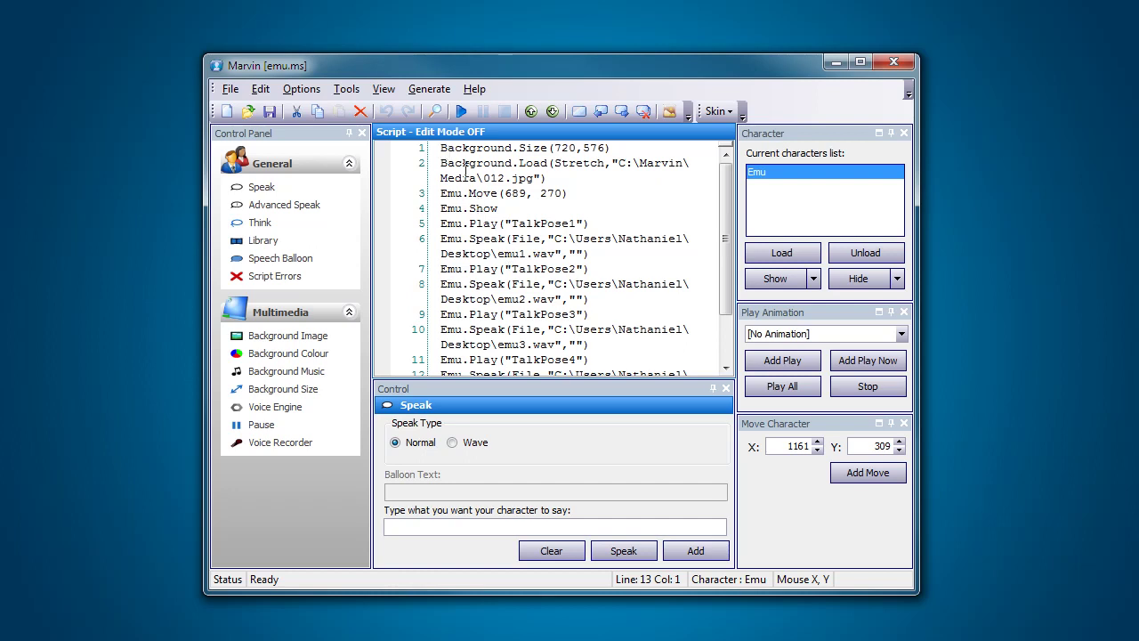
- Start a video export of the emu script and save the Marvin video file as emu on the Desktop
drag(442, 150, 621, 367)
click(570, 240)
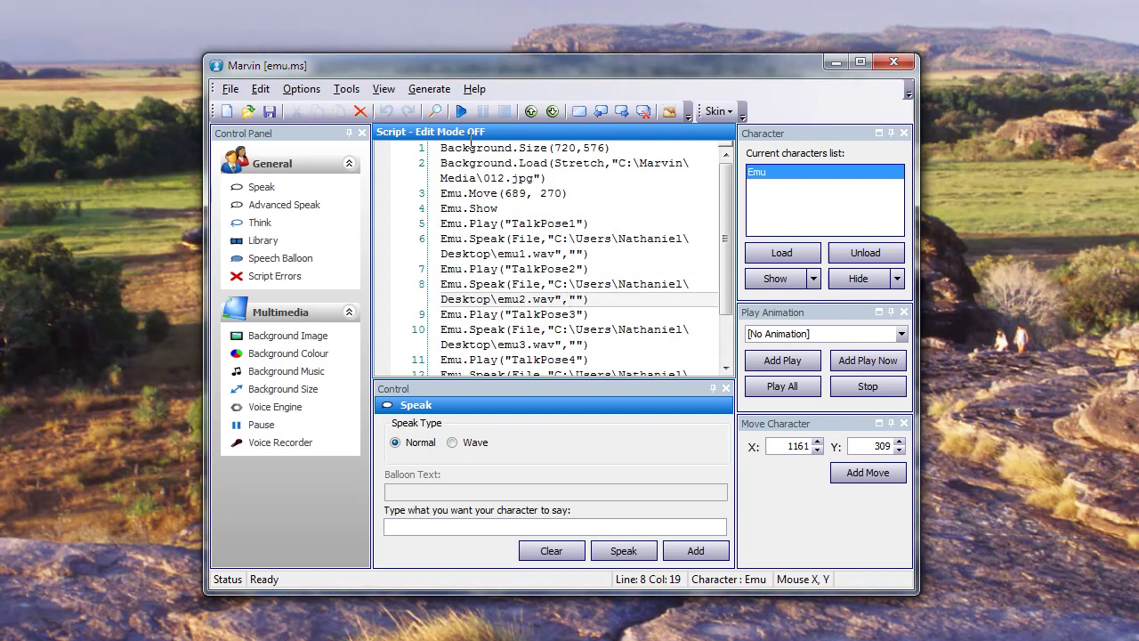
click(429, 89)
click(461, 110)
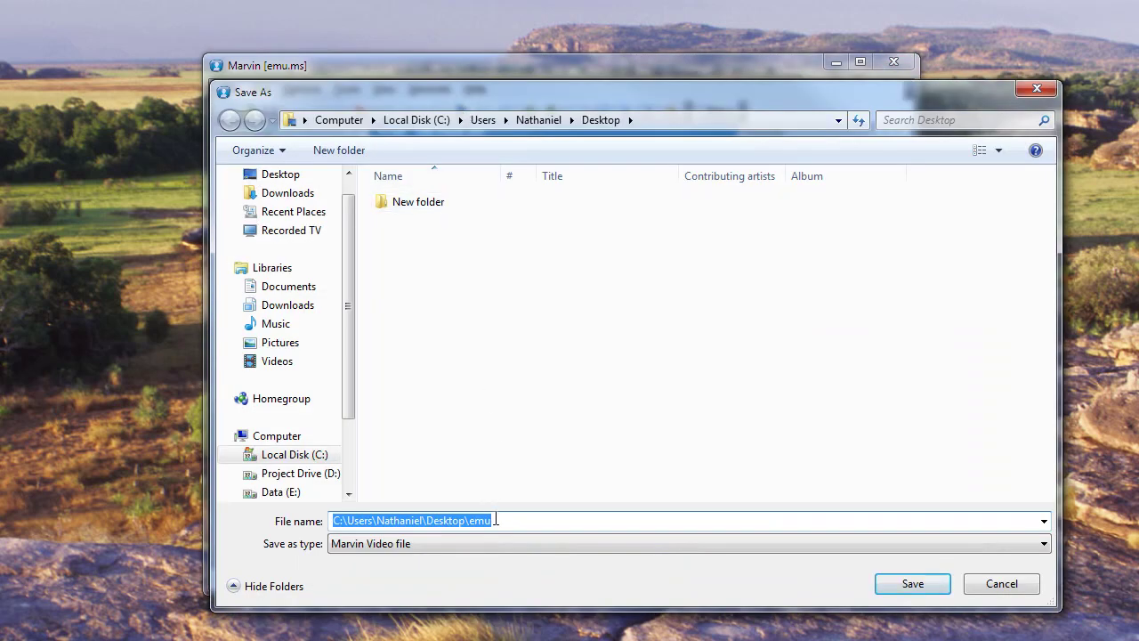
click(507, 520)
click(911, 586)
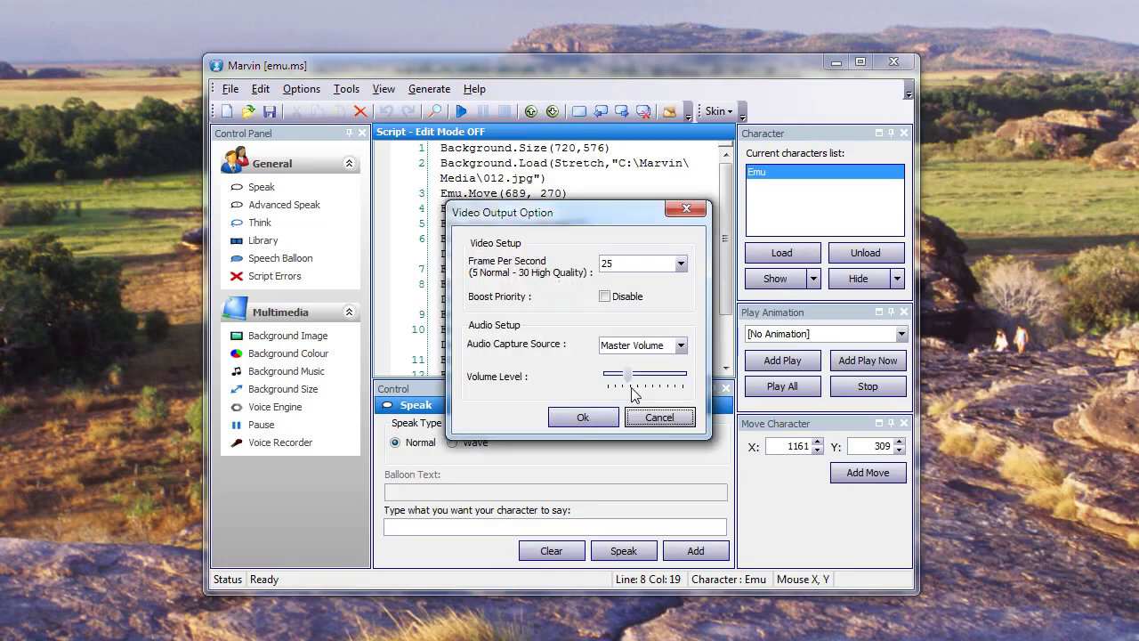
- Keep 25 fps and Master Volume, lower the volume level slightly, and confirm capture settings
click(681, 264)
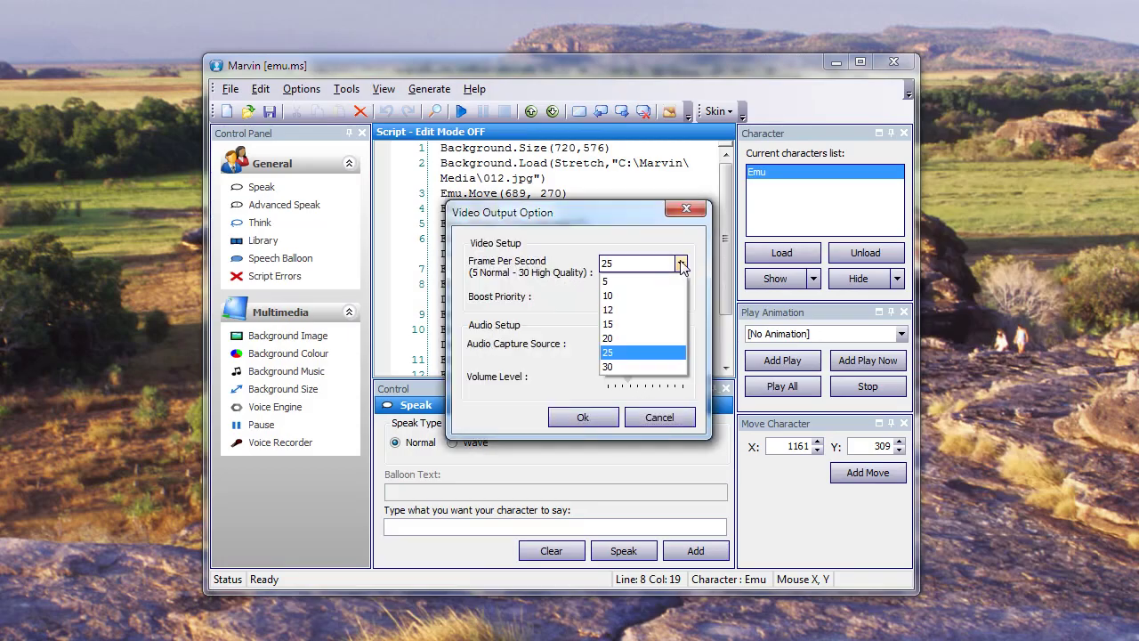
click(647, 347)
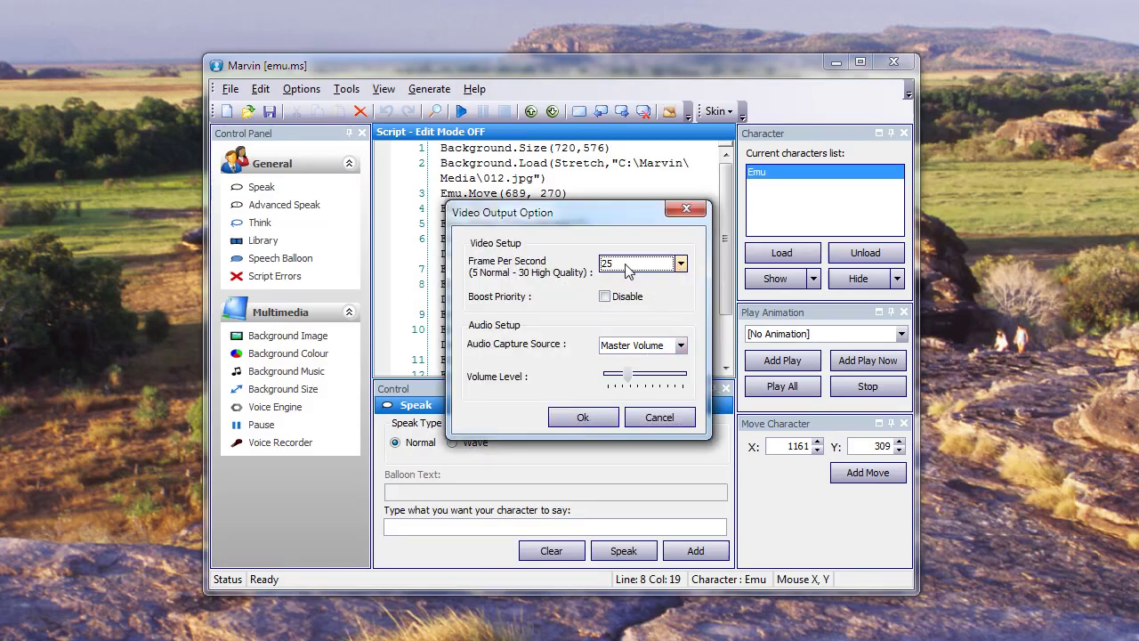
text(5)
click(680, 346)
click(680, 347)
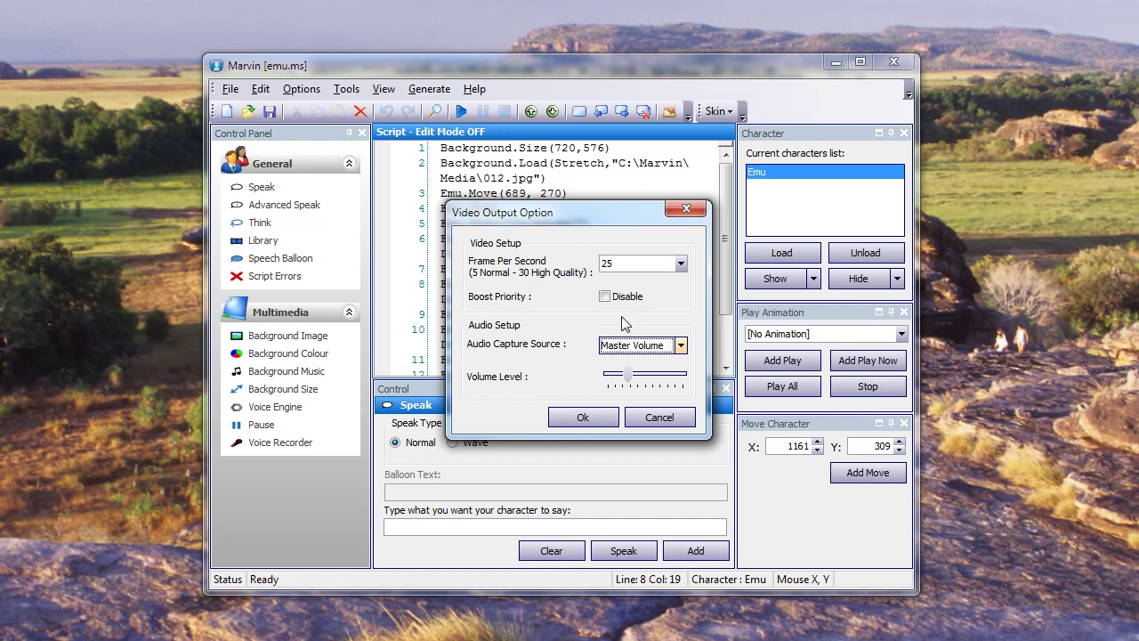
click(628, 377)
drag(628, 377, 623, 378)
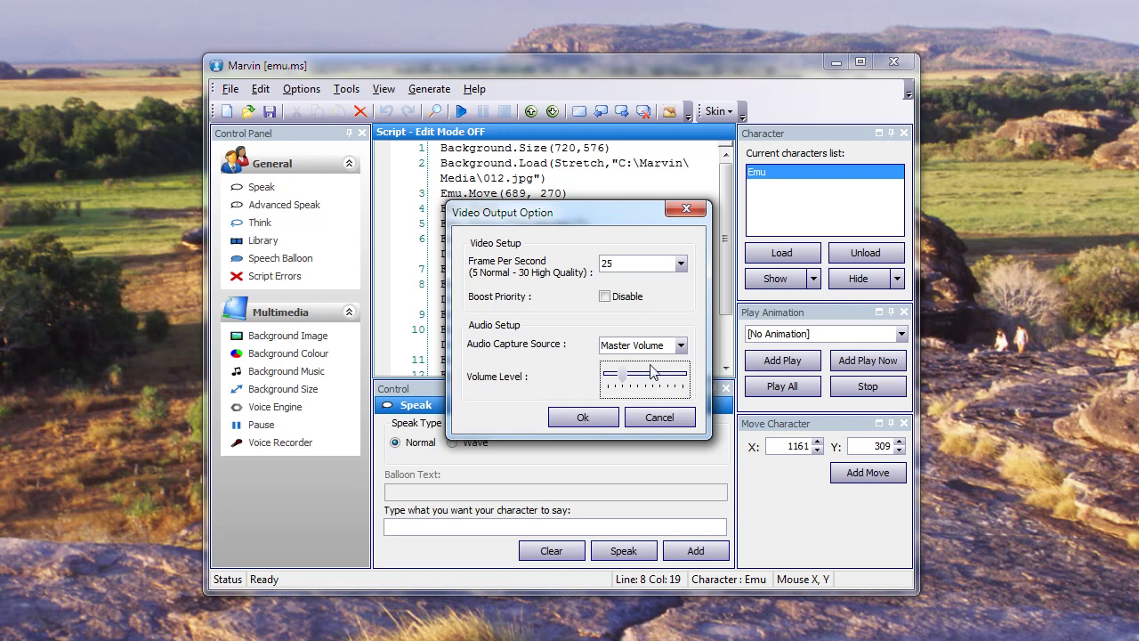
click(583, 415)
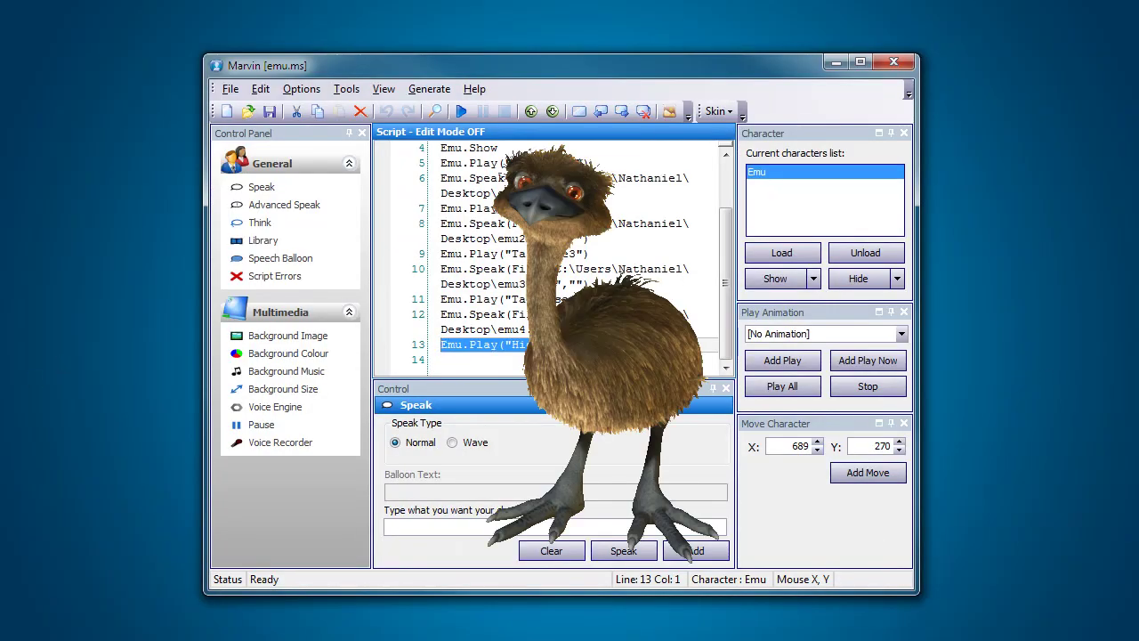
- Move emu.mvf on the desktop and open it in the Marvin Export Editor
drag(63, 293, 164, 298)
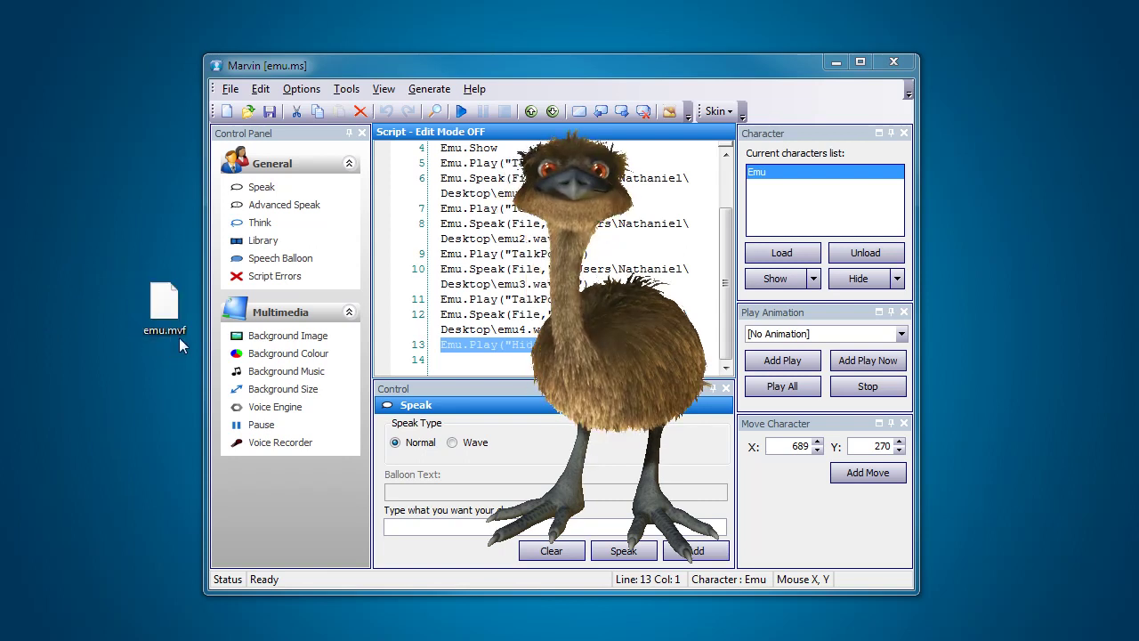
click(170, 271)
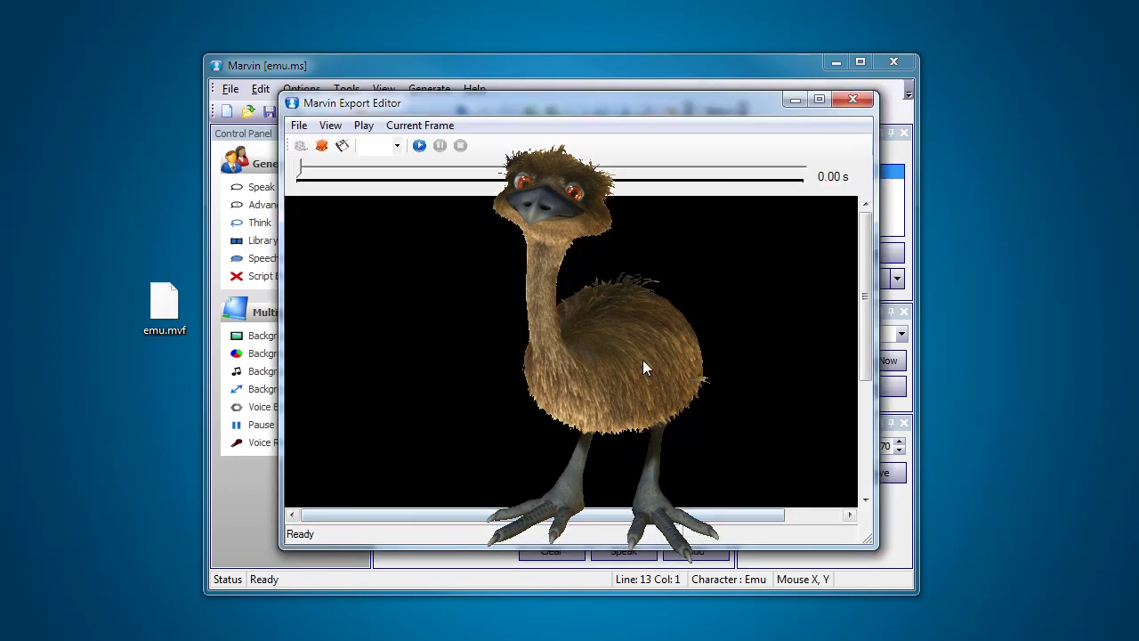
- Move the emu character aside, rewind the preview to 0.00 s, and show File > Export formats
drag(860, 382, 1072, 382)
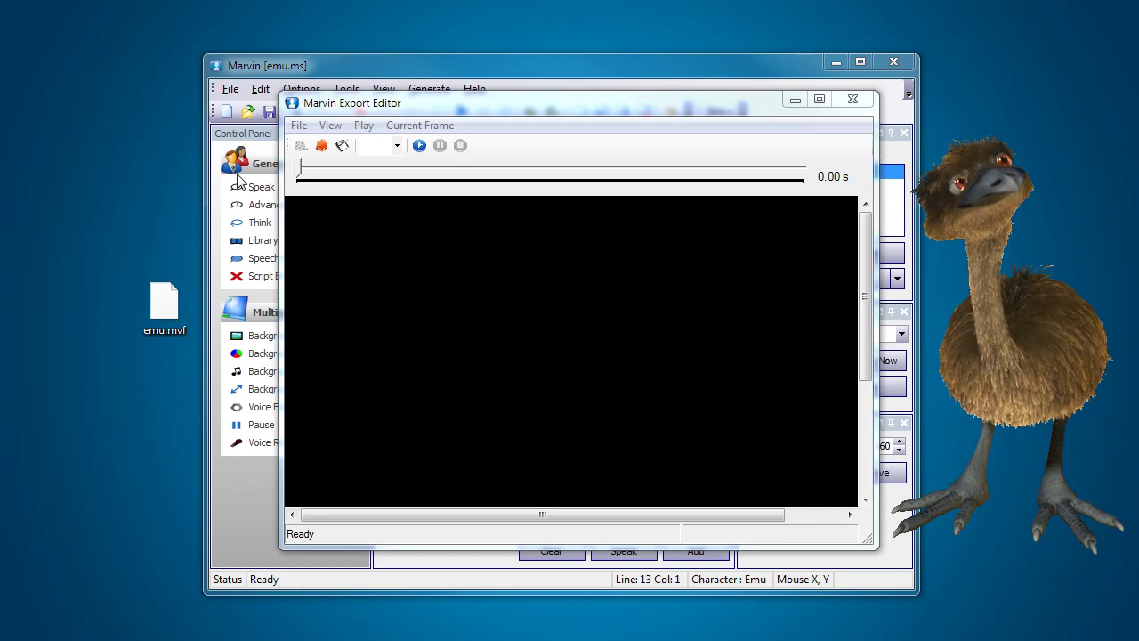
drag(300, 169, 281, 194)
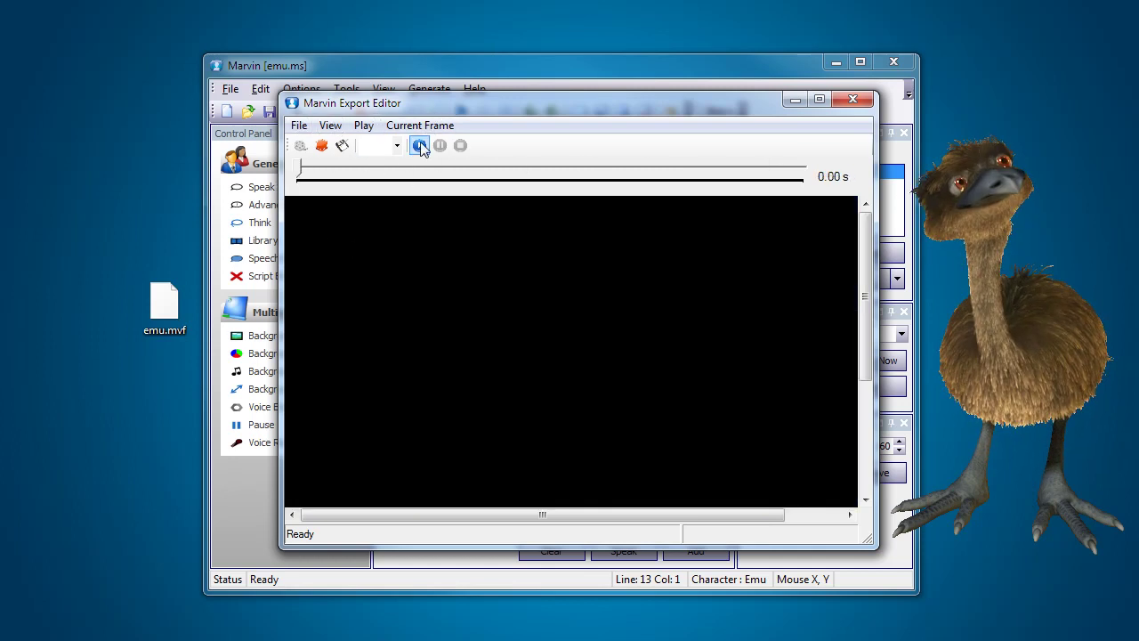
click(299, 126)
mouse_move(336, 239)
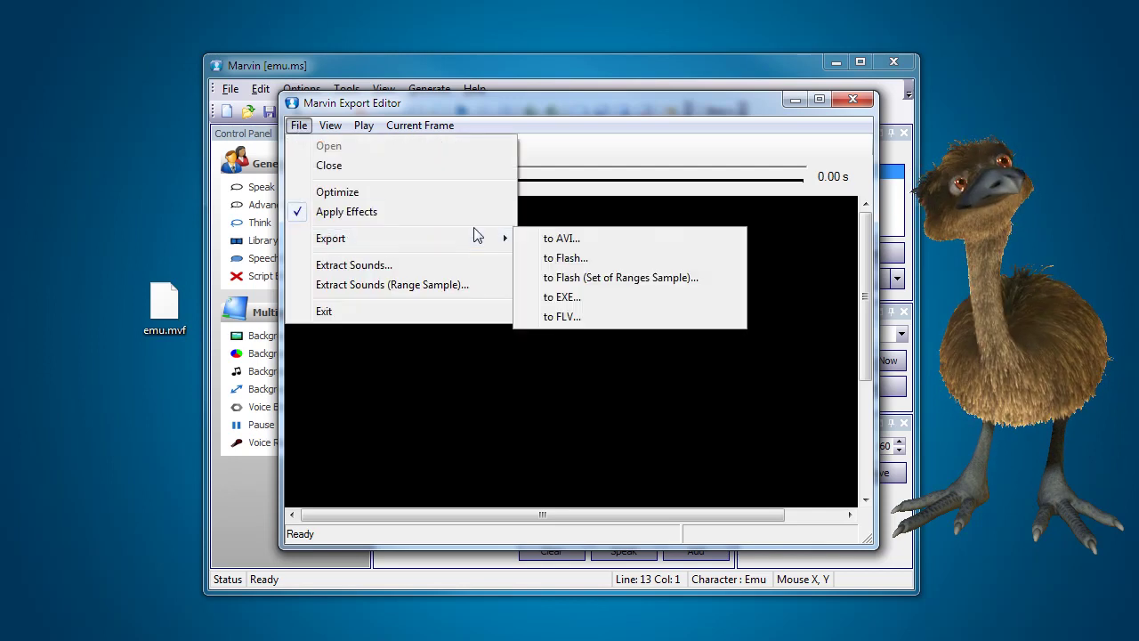
- Export the video to AVI and save it as emuAVI on the Desktop
click(578, 239)
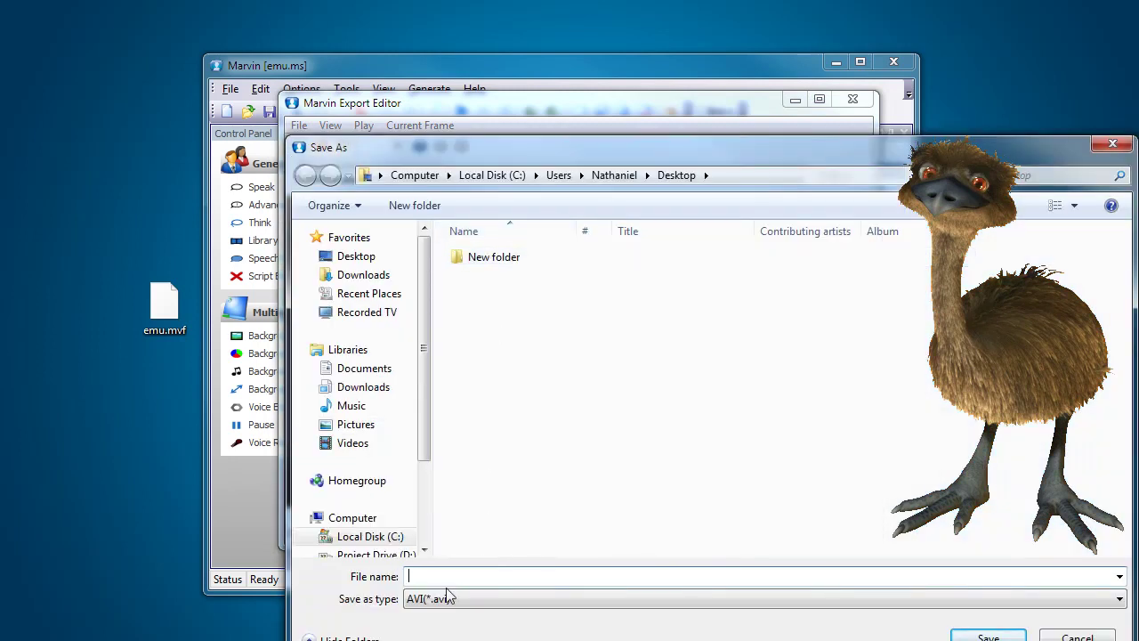
text(emu)
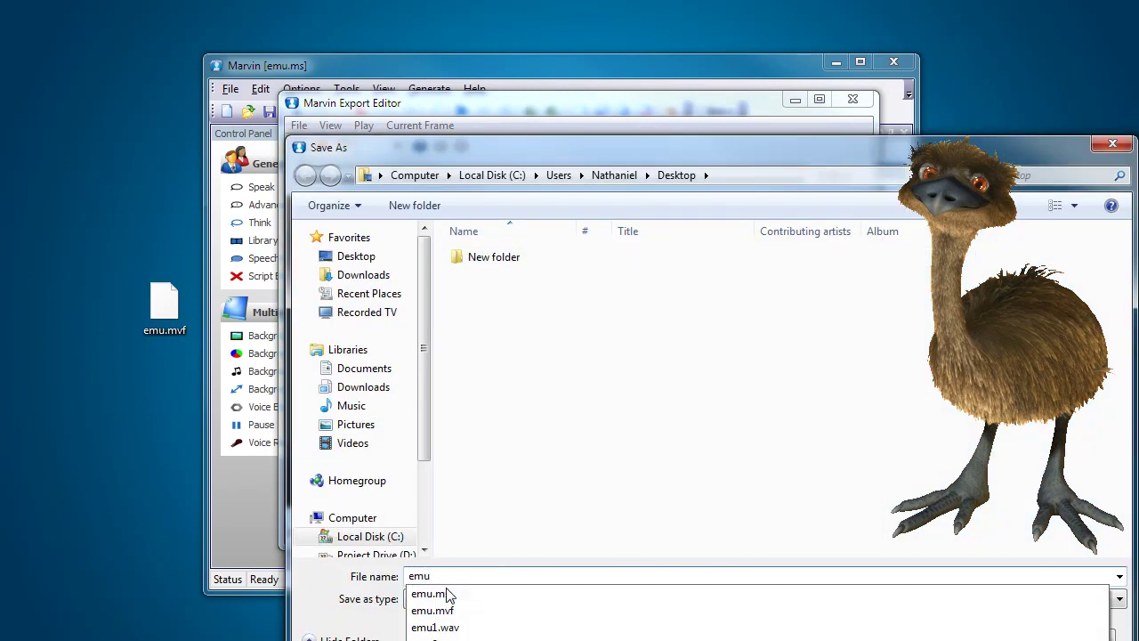
text(AVI)
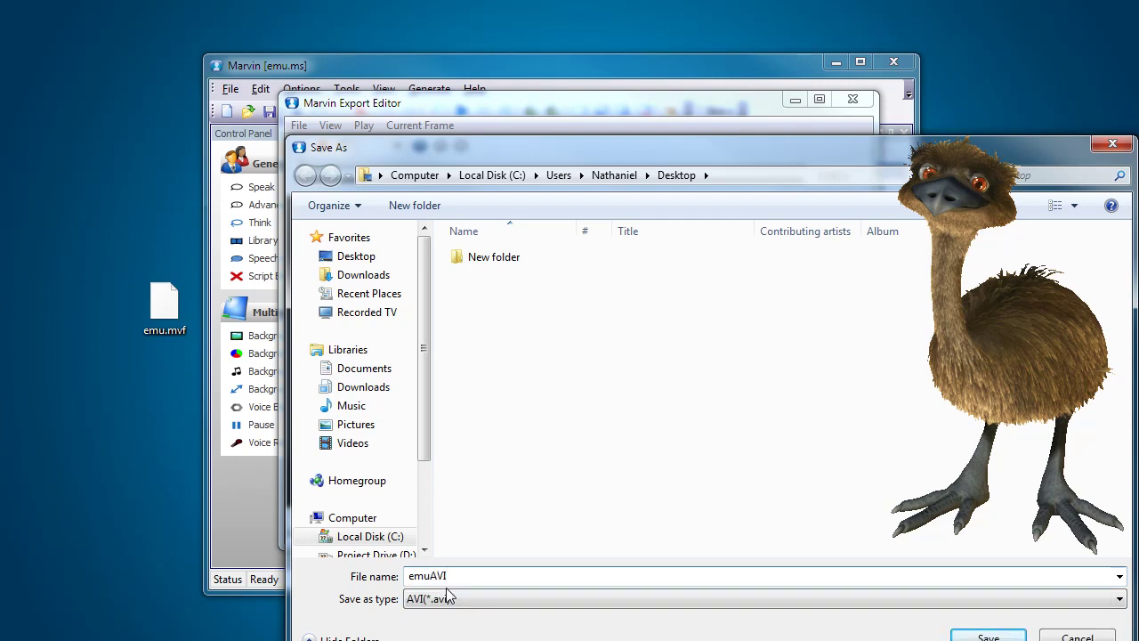
key(Return)
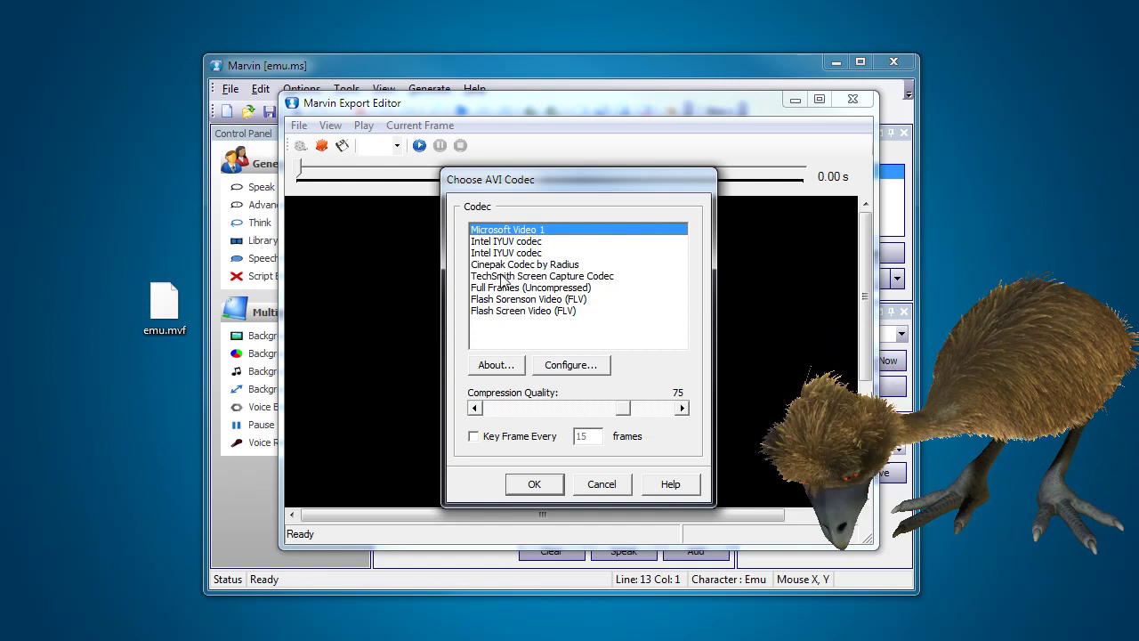
- Choose and confirm the TechSmith Screen Capture Codec for the AVI
click(505, 276)
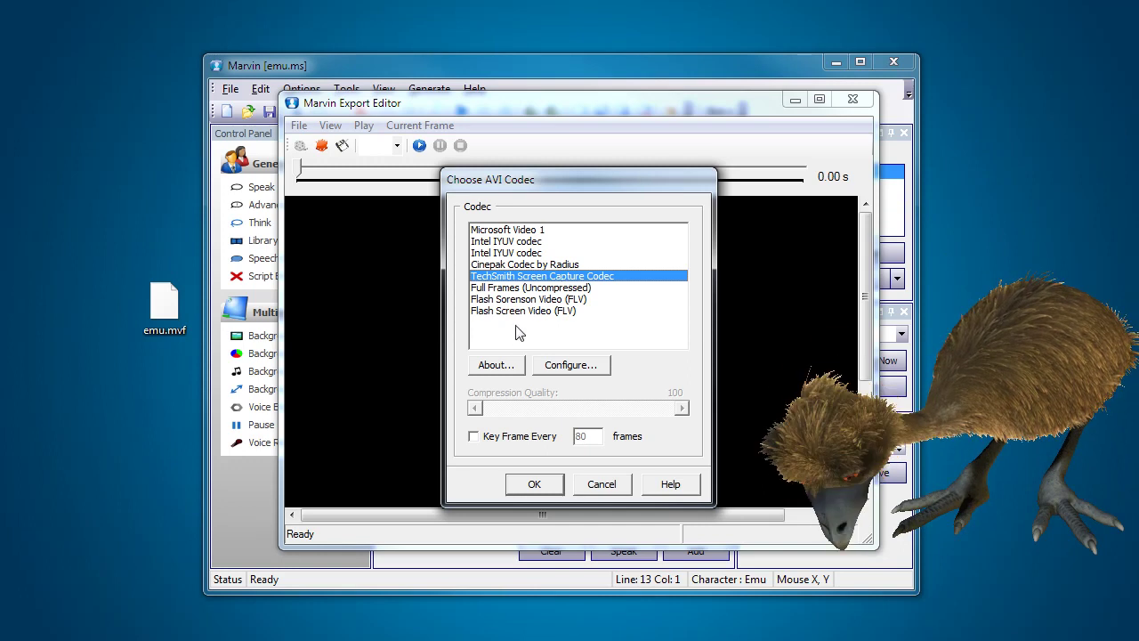
click(541, 485)
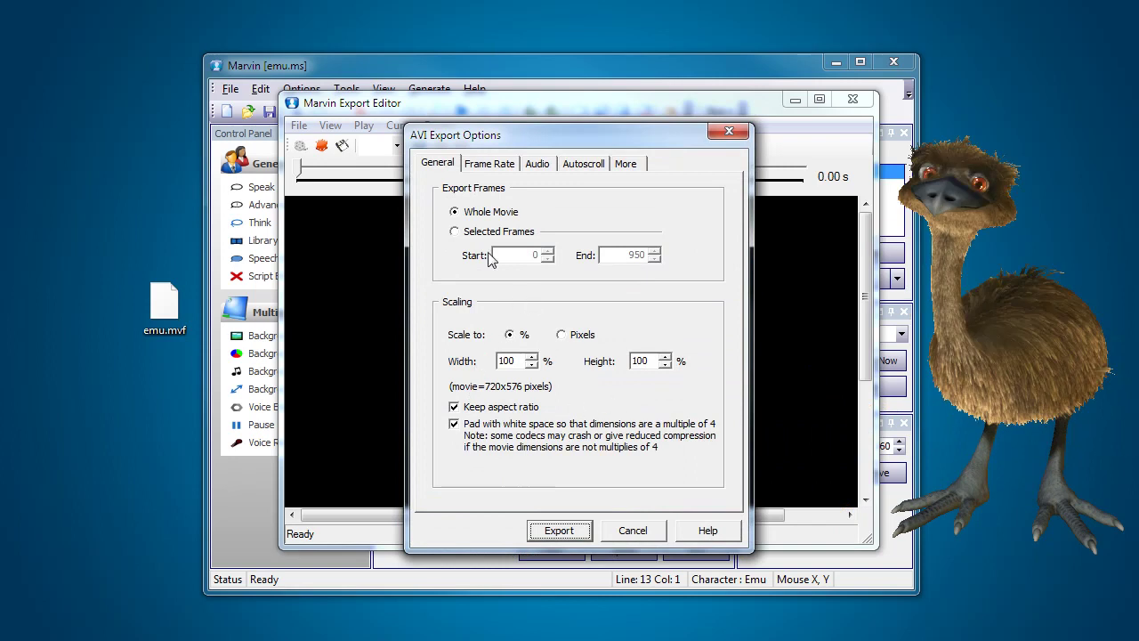
- Review the Frame Rate and Audio settings, then export the whole movie at 100% scale
click(490, 166)
click(539, 165)
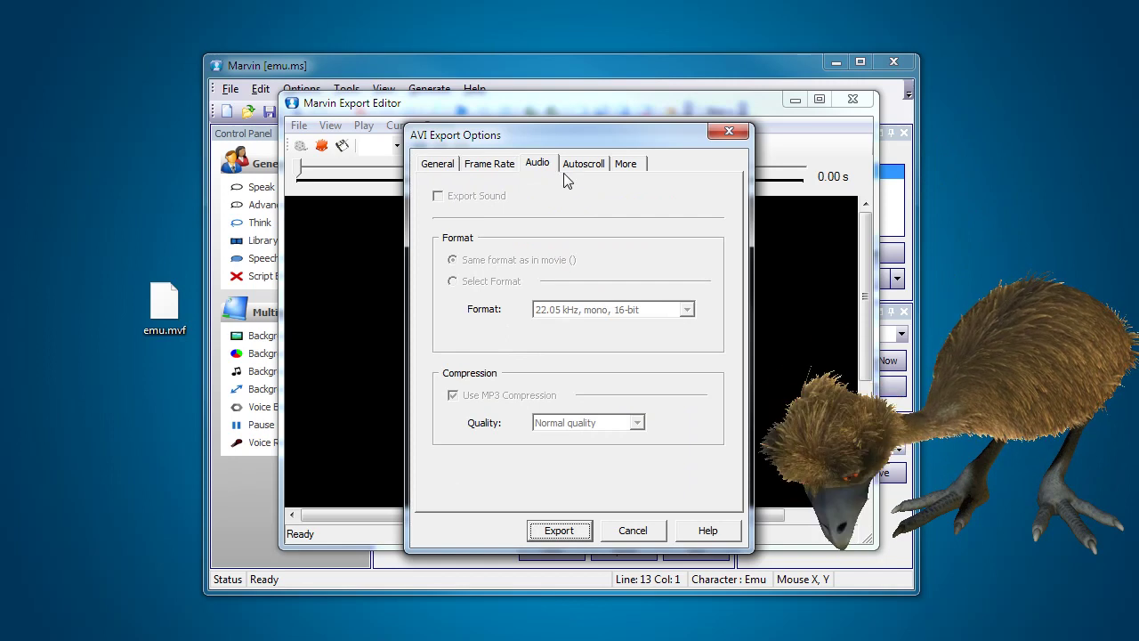
click(437, 164)
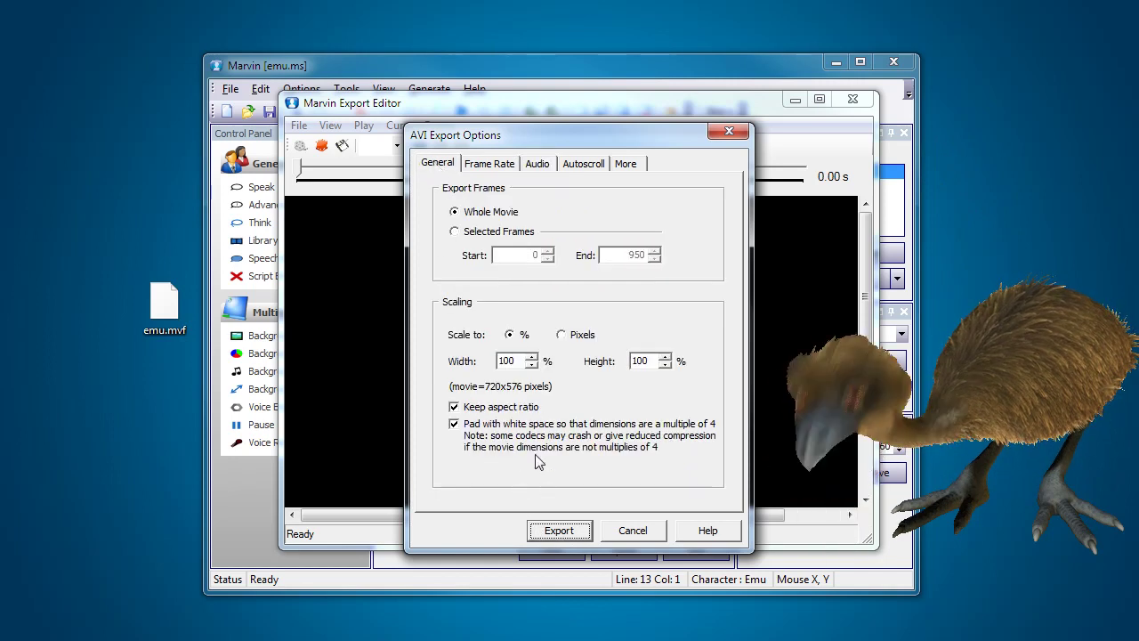
click(560, 532)
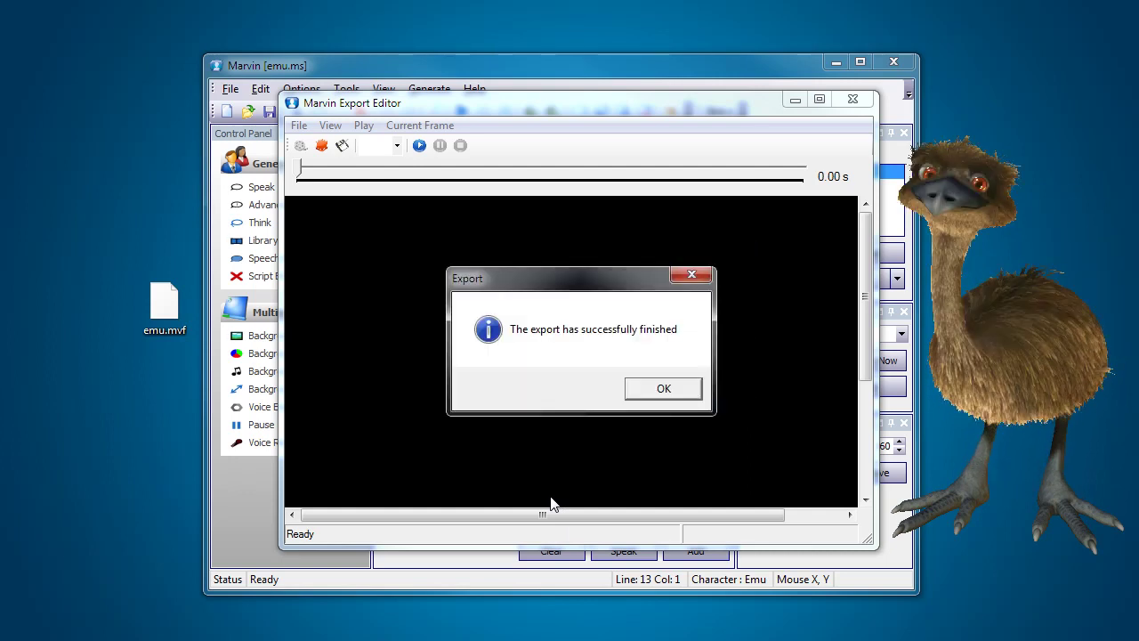
- Dismiss the export-finished message, watch emuAVI.avi play, and close Windows Media Player
click(658, 392)
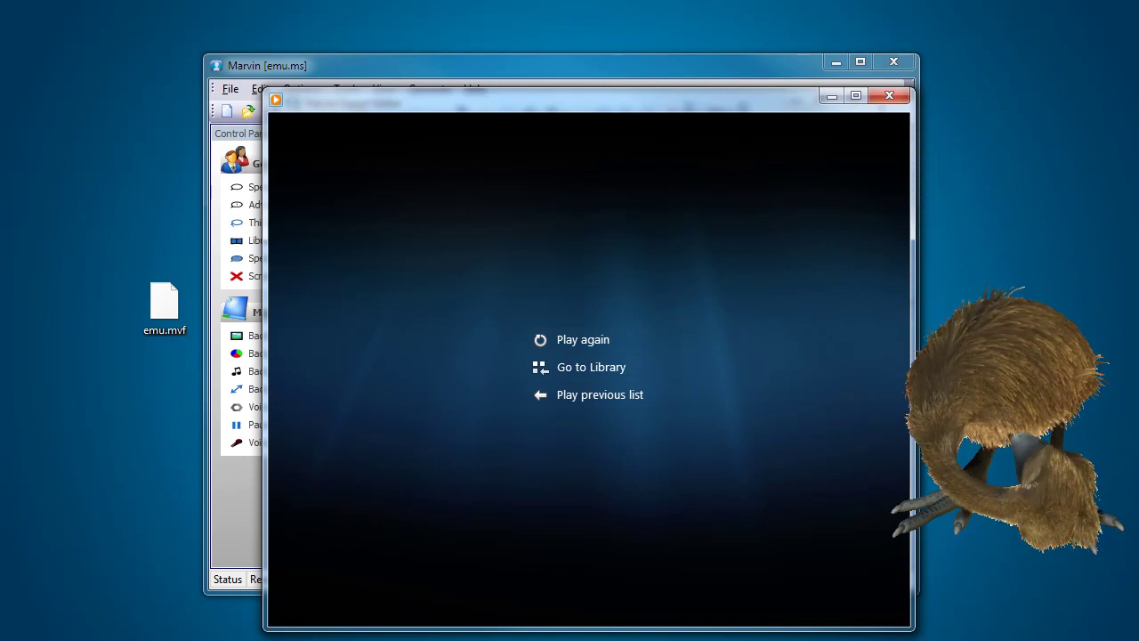
click(887, 96)
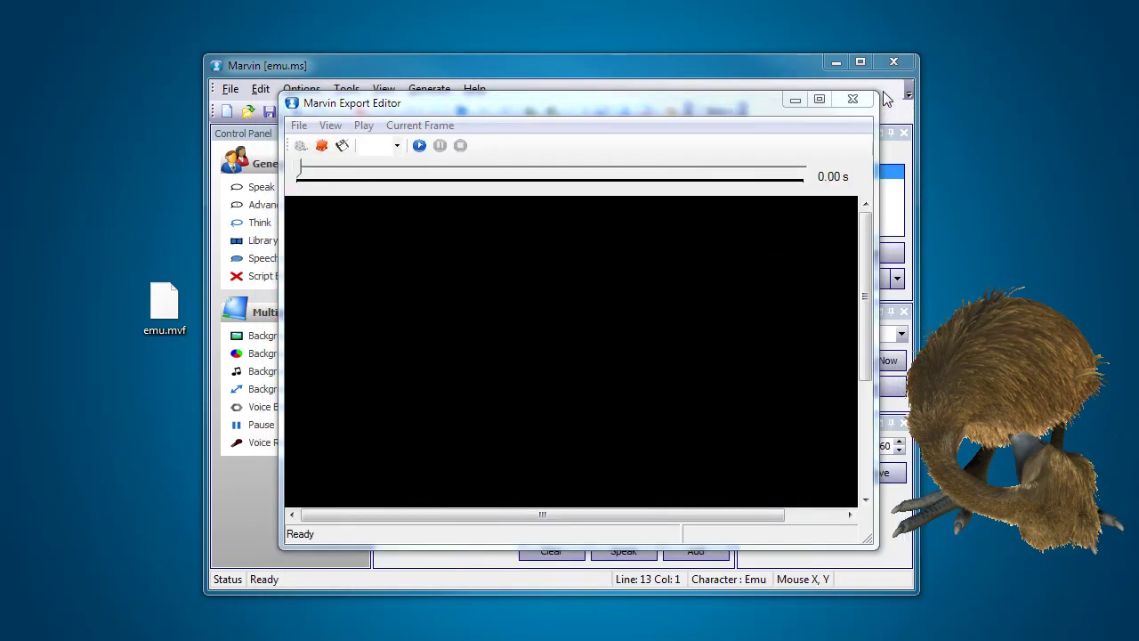